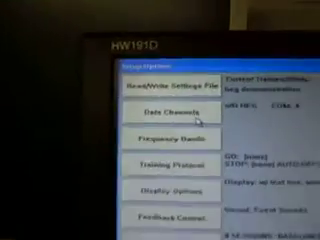
Step: Select pIR HEG as the data channel in Setup Options and confirm
{"action": "left_click", "coordinate": [173, 122]}
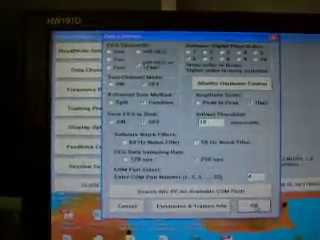
{"action": "left_click", "coordinate": [255, 205]}
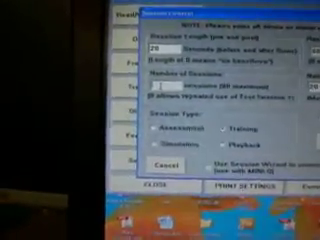
{"action": "type", "text": "20"}
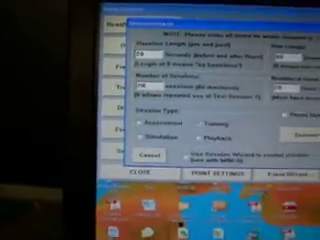